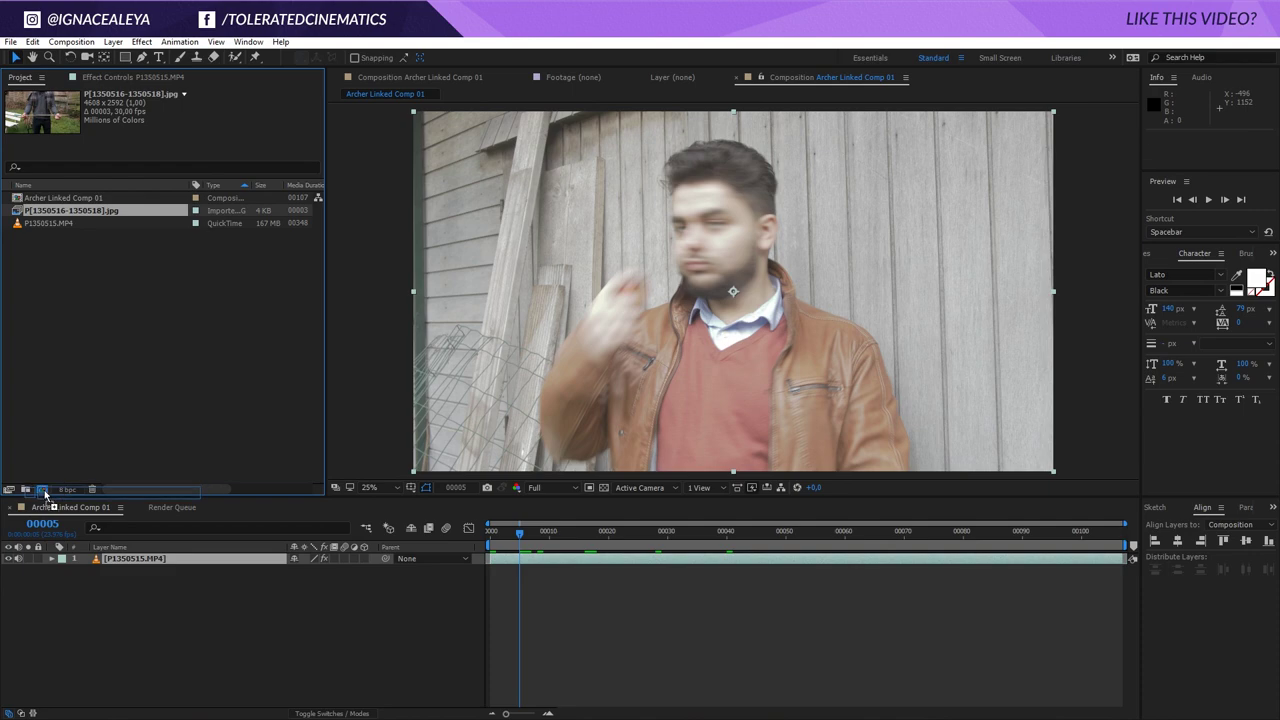
Create a composition from the arrow JPG and slide the arrow layer right, beside the man's head
drag(45, 494, 42, 490)
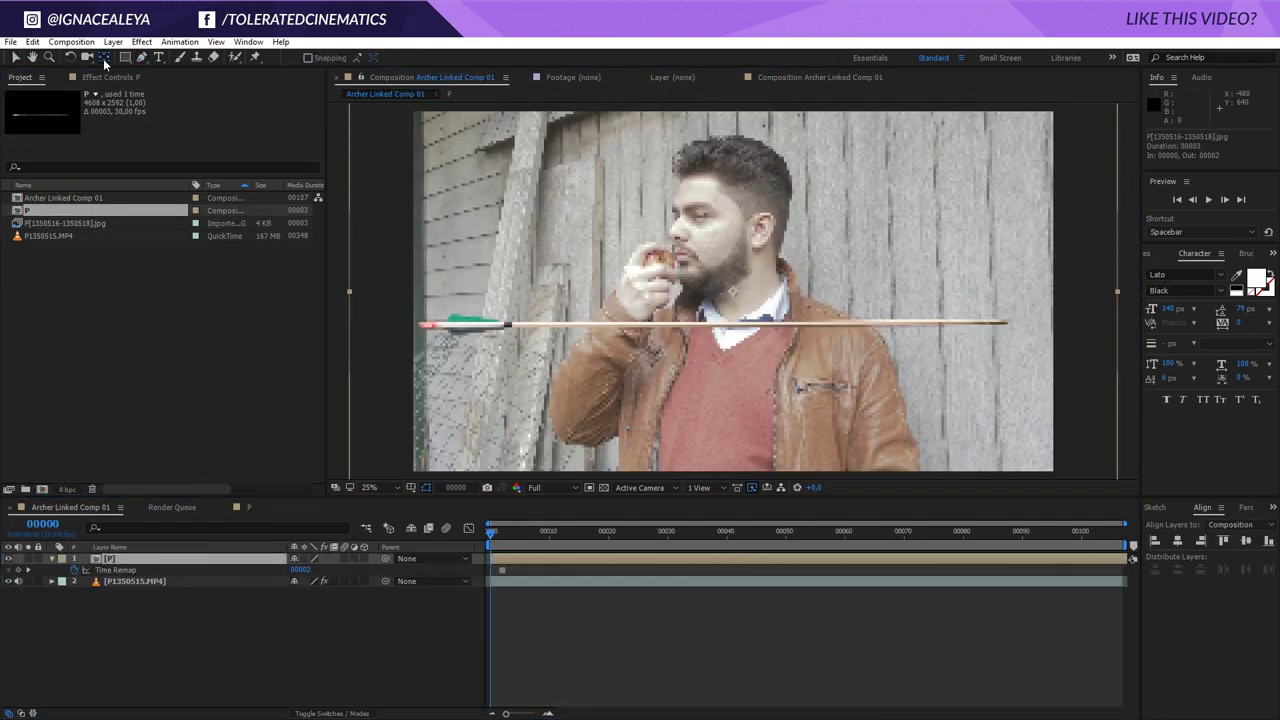
drag(915, 329, 1017, 330)
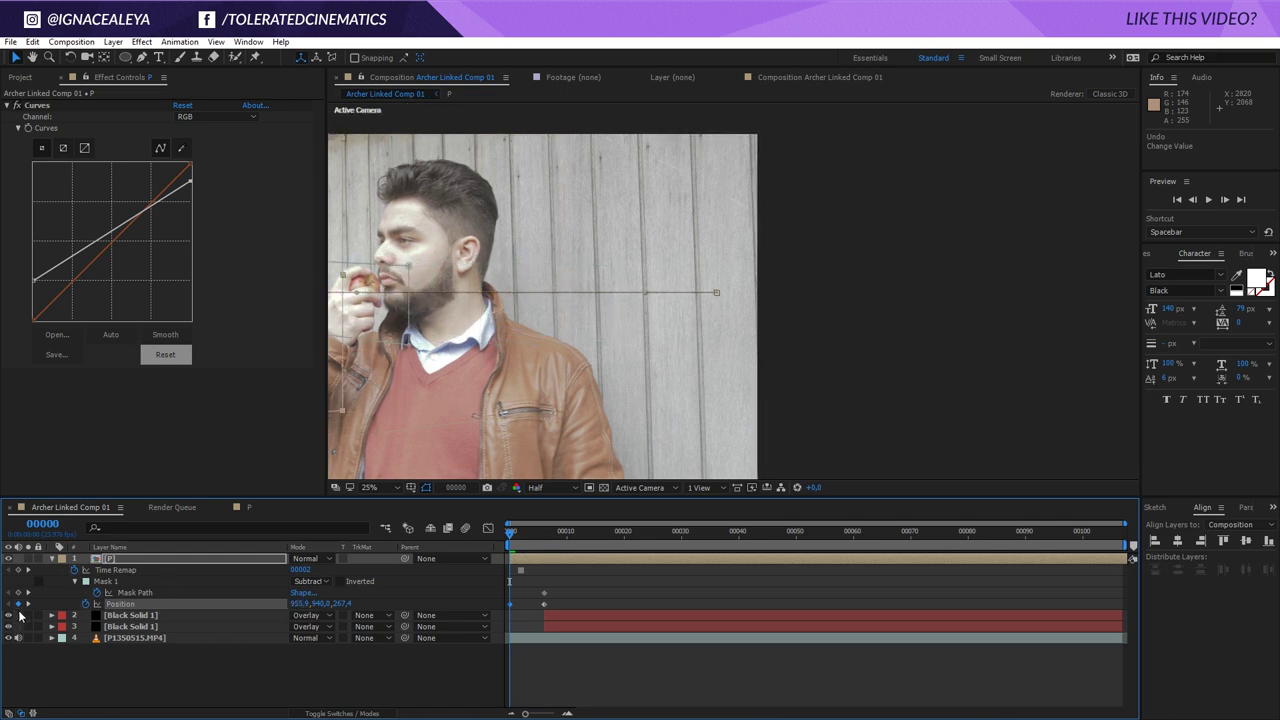
Remove the stray vertex from the arrow's Mask 1 and go to frame 00004 for the next mask keyframe
click(408, 265)
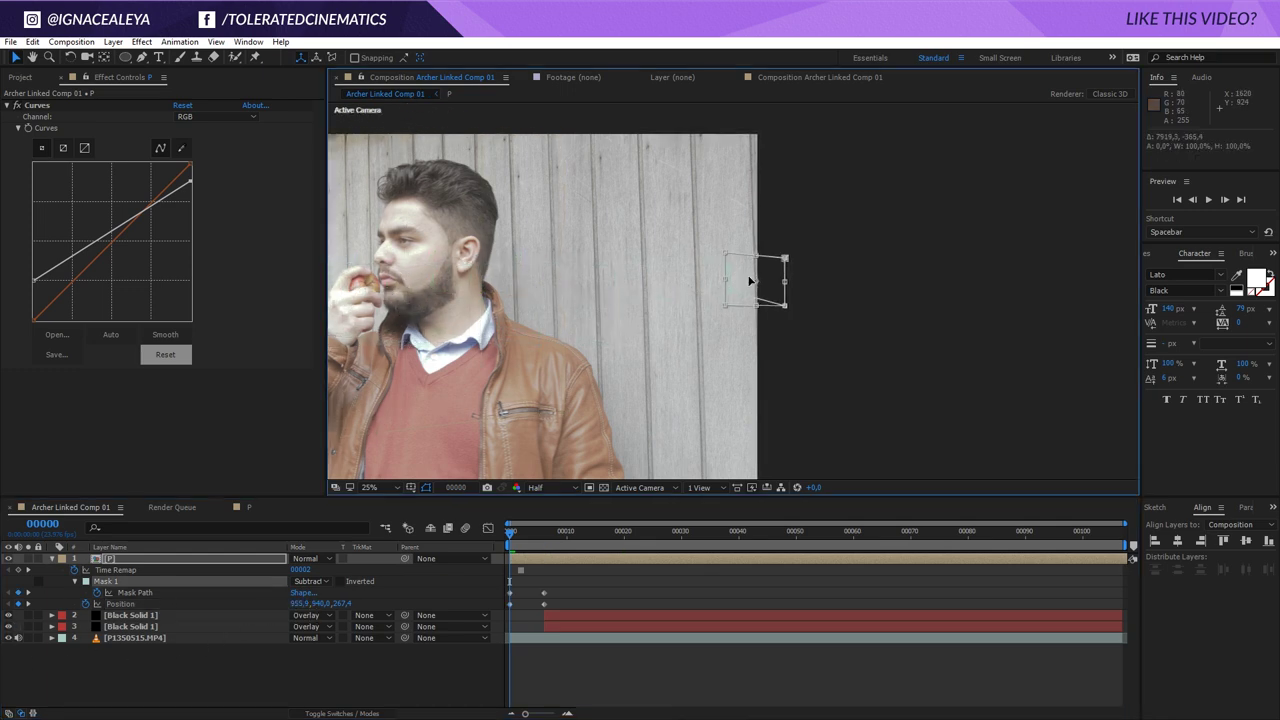
click(533, 531)
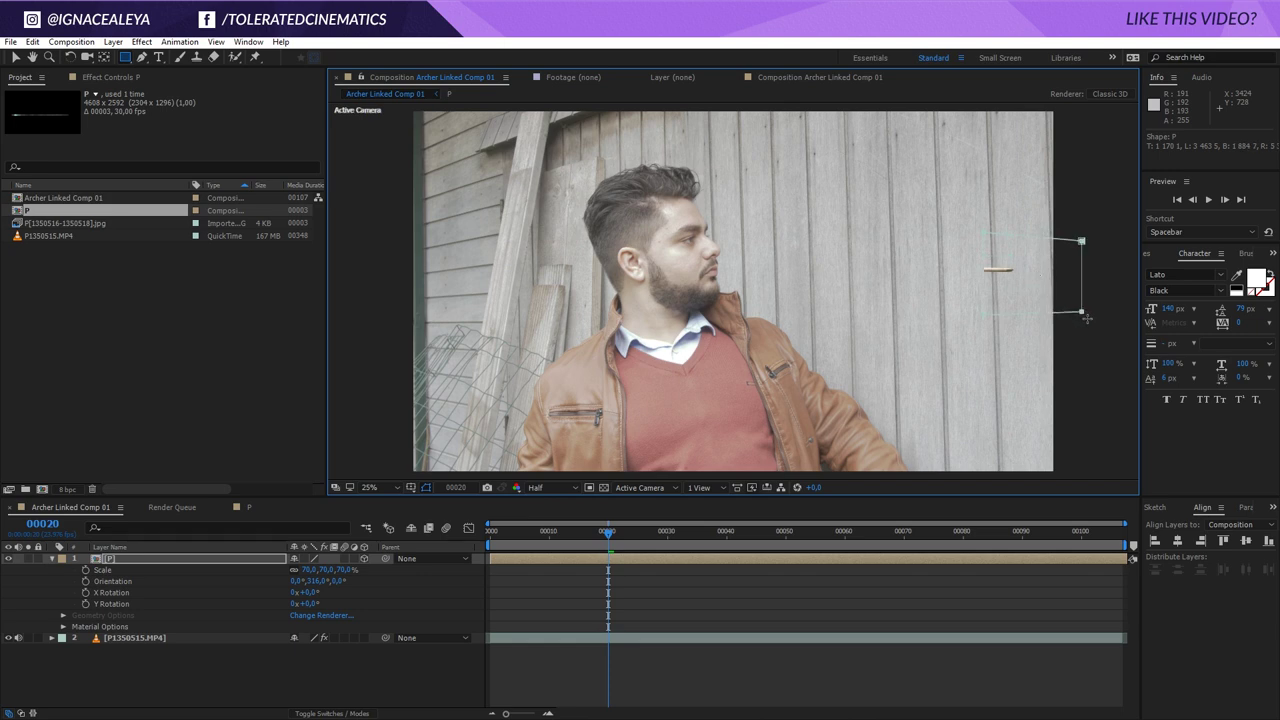
Switch layer P's Mask 1 mode from Add to Subtract, then select its Position property
click(1083, 313)
click(312, 581)
click(321, 625)
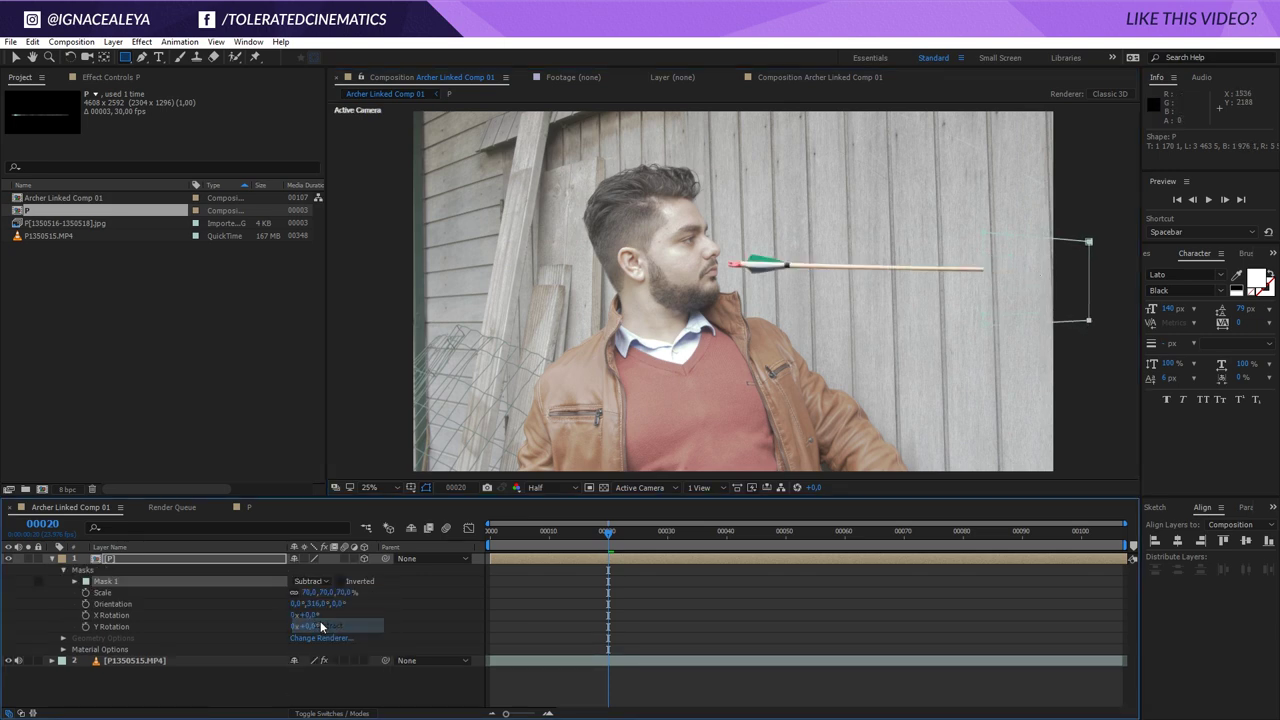
click(571, 610)
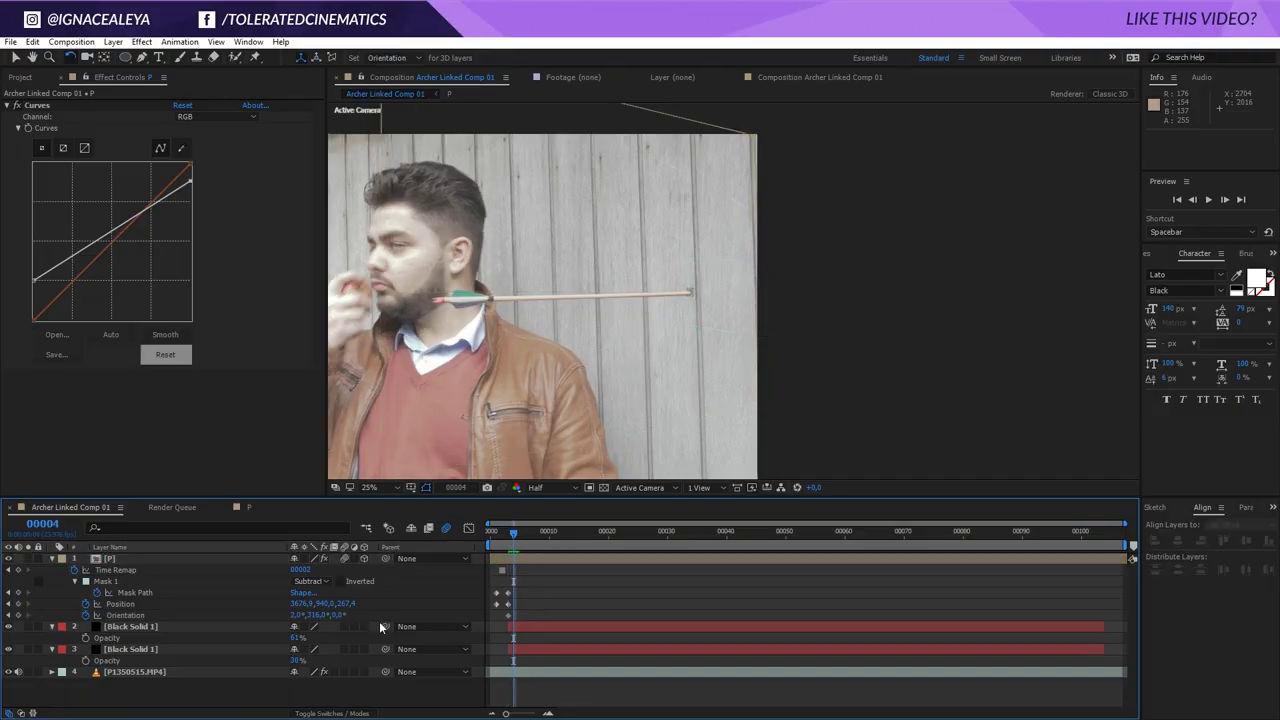
click(209, 608)
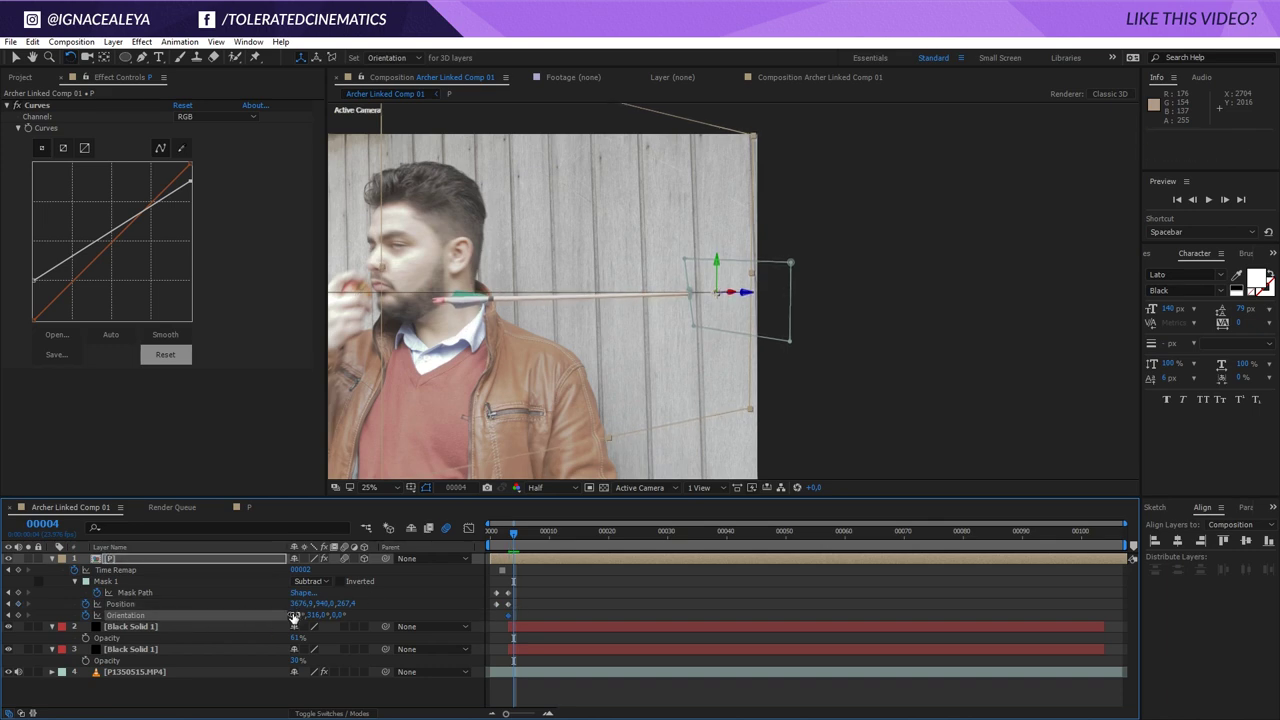
Keyframe layer P's Orientation at 359° for the arrow's impact wobble
click(538, 599)
key(Page_Down)
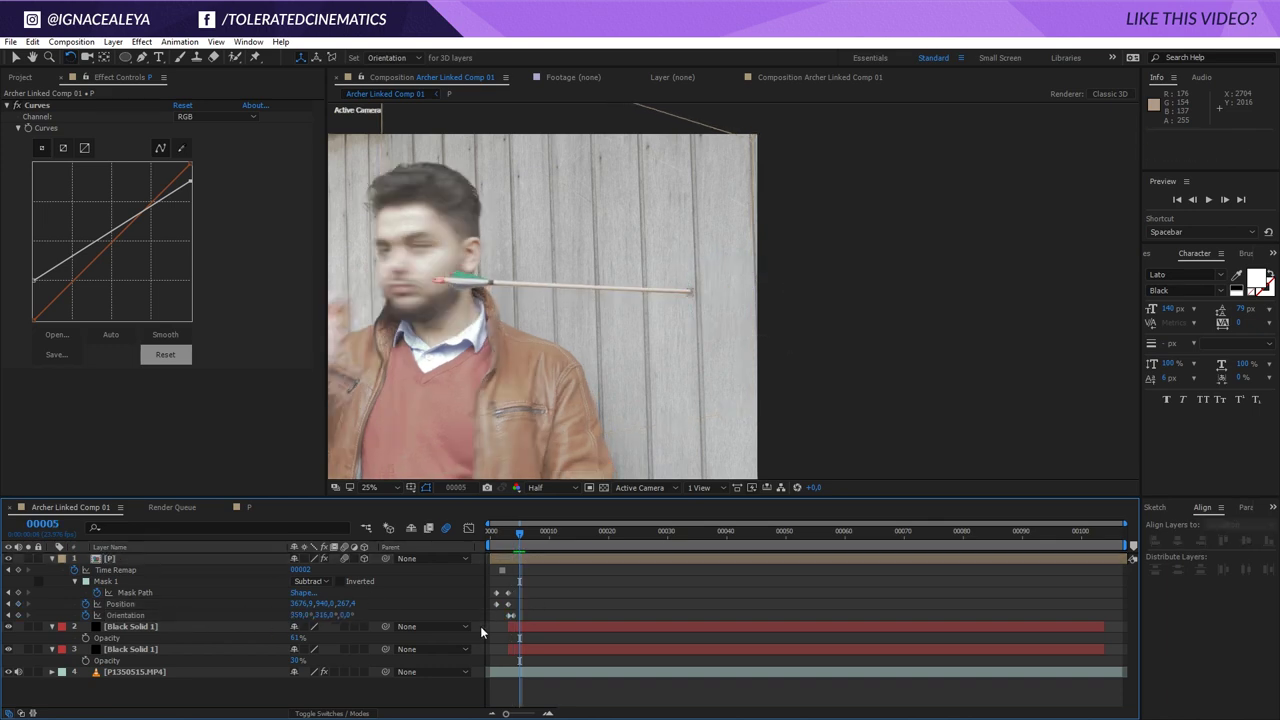
click(296, 621)
click(358, 615)
click(386, 614)
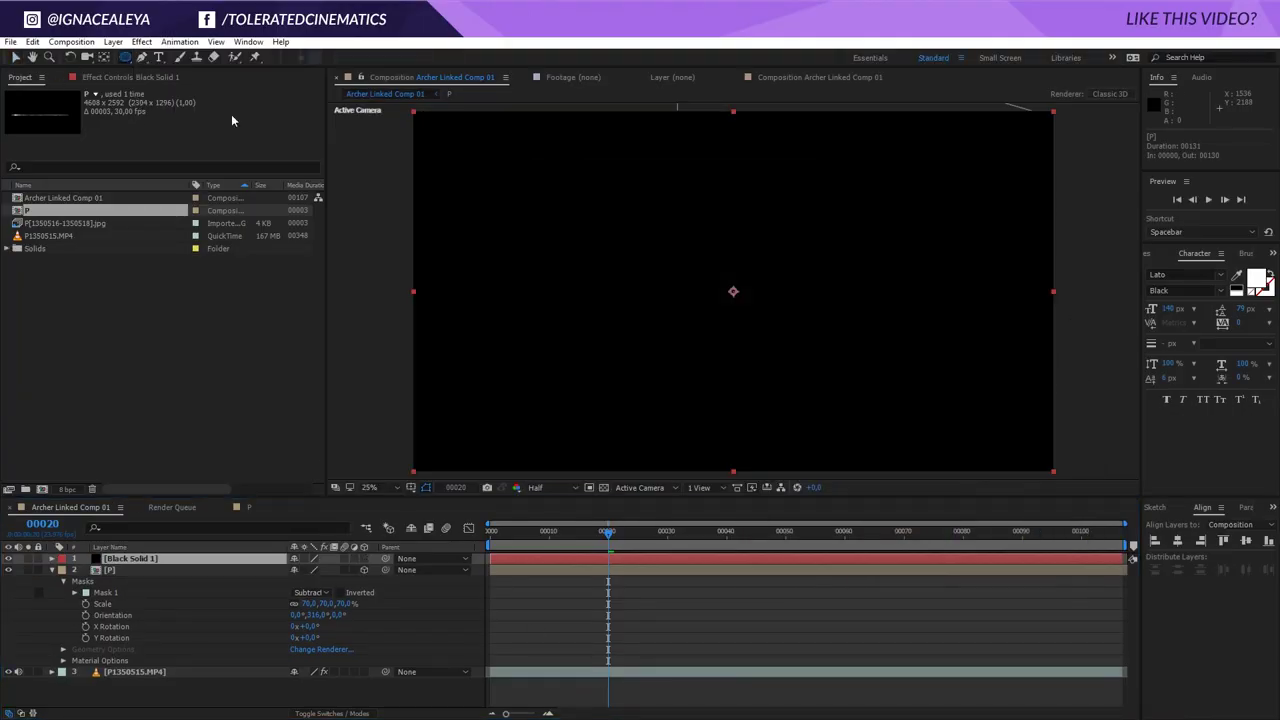
Mask the black solid with an ellipse at the arrow tip and bring up its feather
click(9, 559)
click(982, 269)
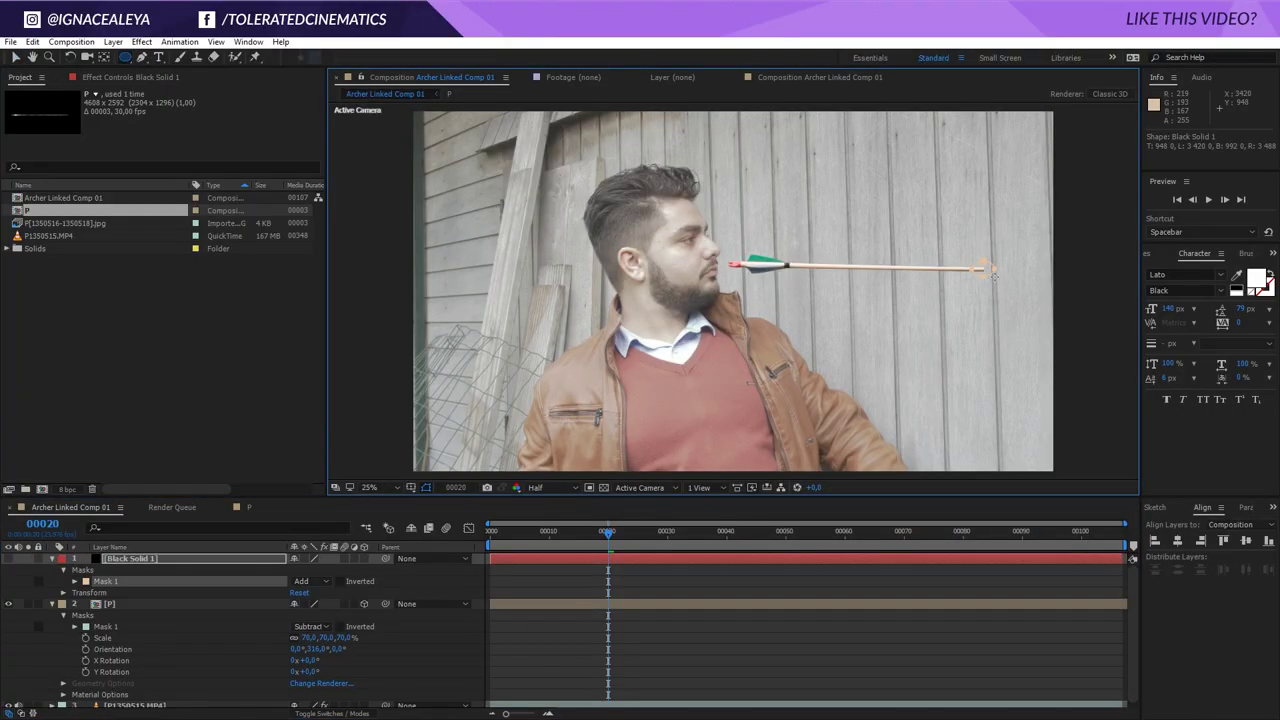
click(9, 559)
key(f)
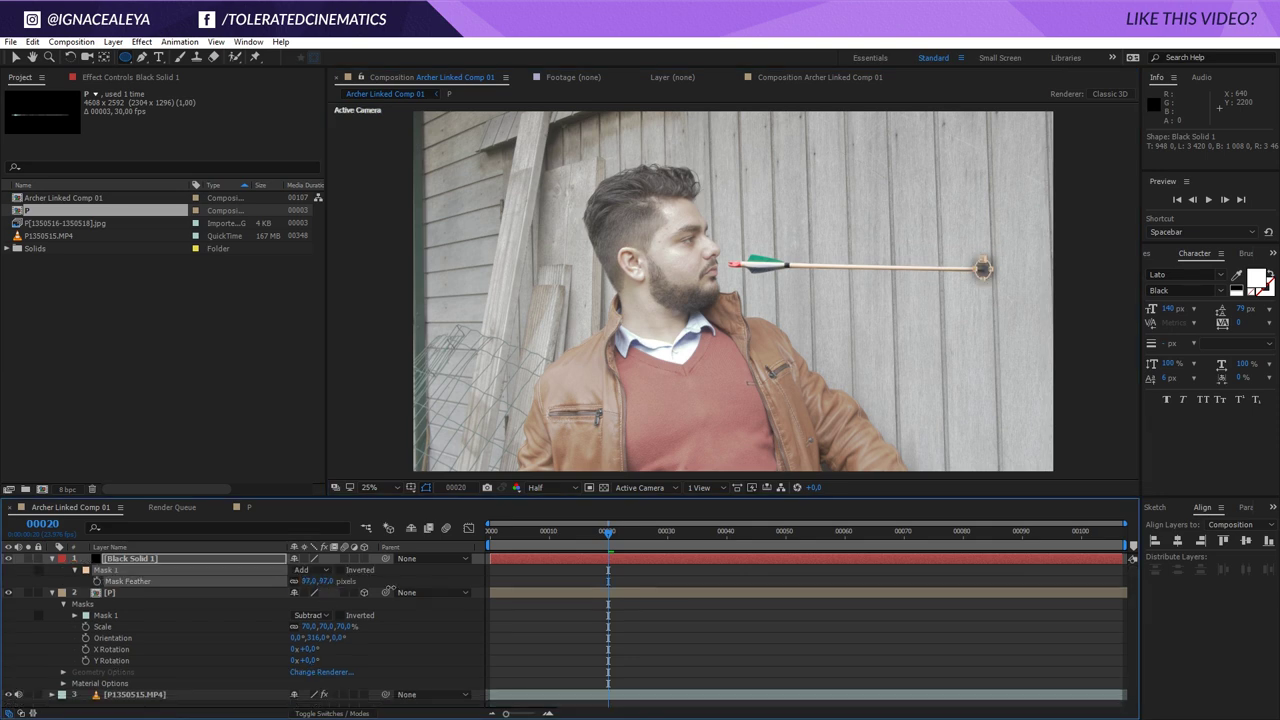
Move the black solid beneath layer P and set its blend mode to Multiply
drag(249, 566, 305, 662)
click(309, 714)
click(307, 660)
click(372, 134)
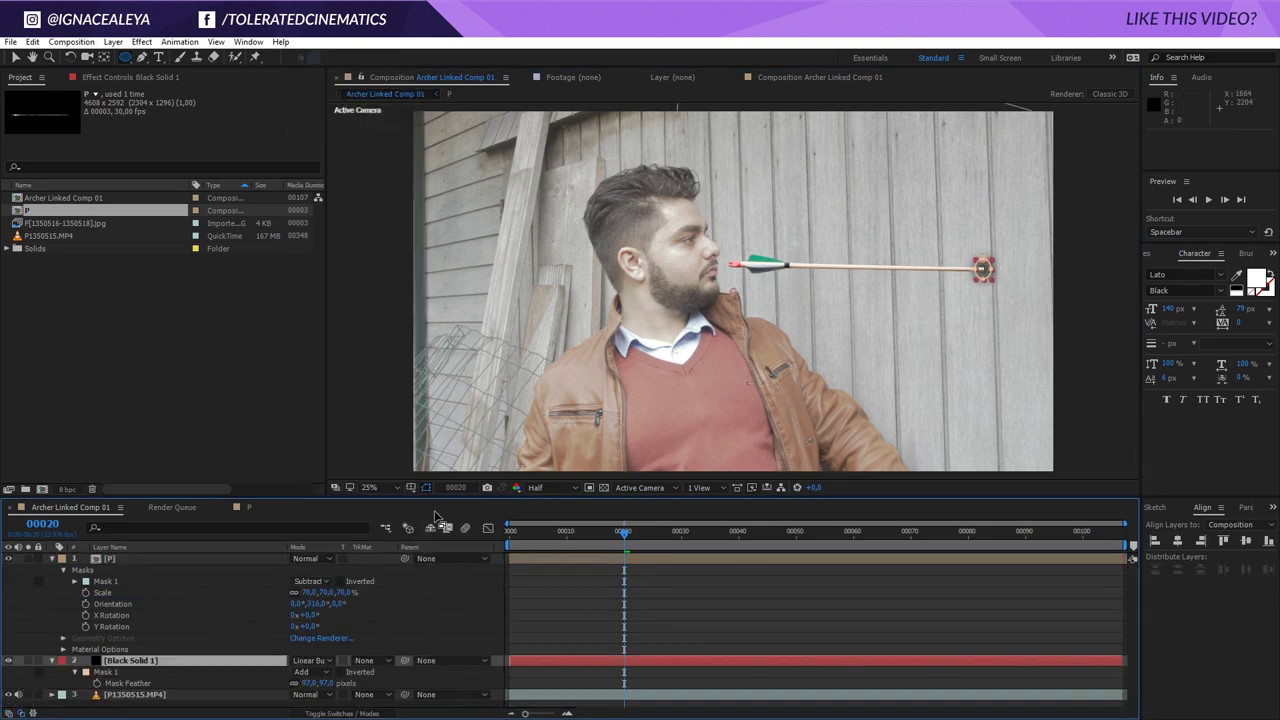
click(231, 661)
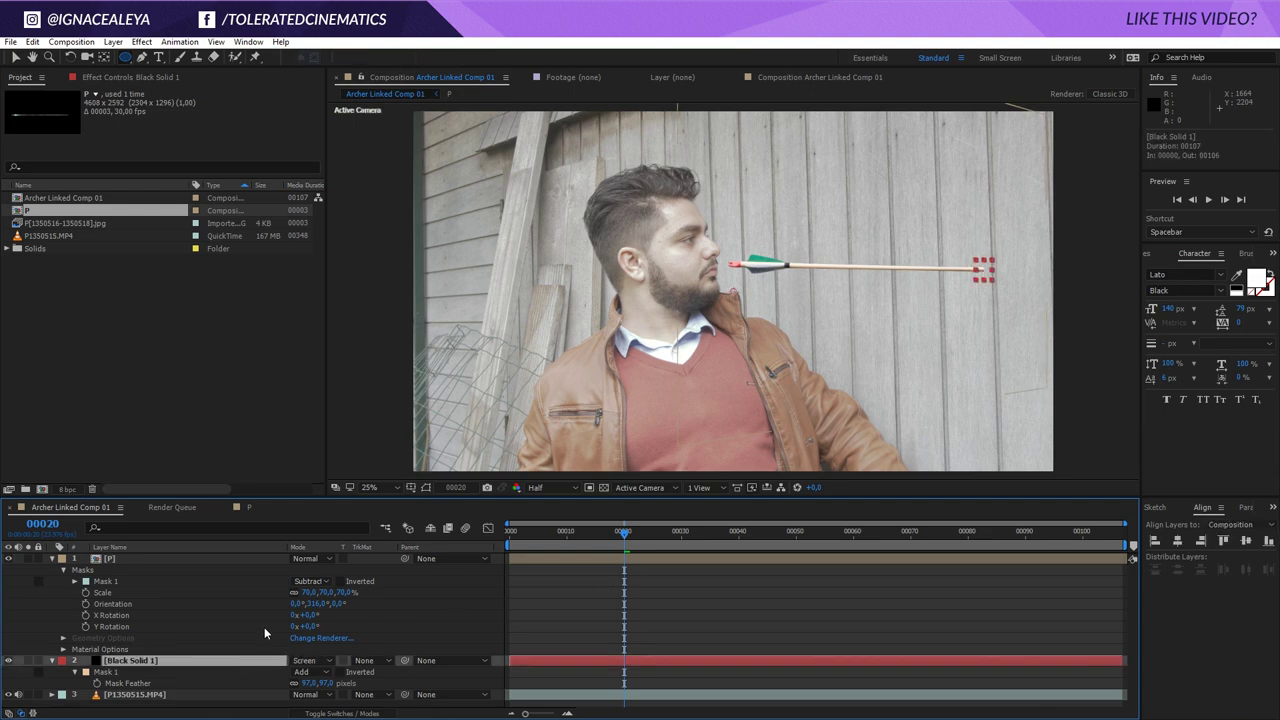
key(shift+equal)
key(shift+equal)
key(shift+equal)
key(shift+equal)
key(shift+equal)
key(shift+equal)
key(shift+equal)
key(shift+equal)
key(shift+equal)
key(shift+equal)
key(shift+equal)
key(shift+equal)
key(shift+equal)
key(shift+equal)
key(shift+equal)
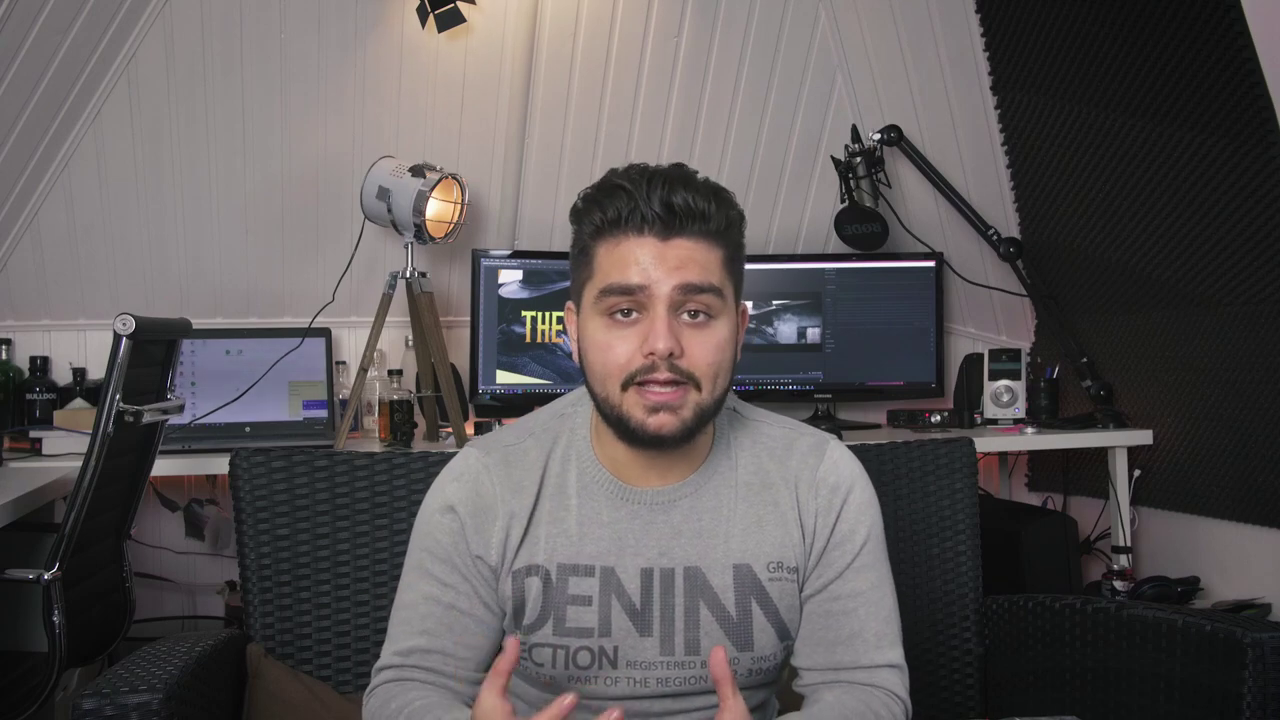
Apply Tint to the wood-crack image and feather its mask to 109 px
click(141, 41)
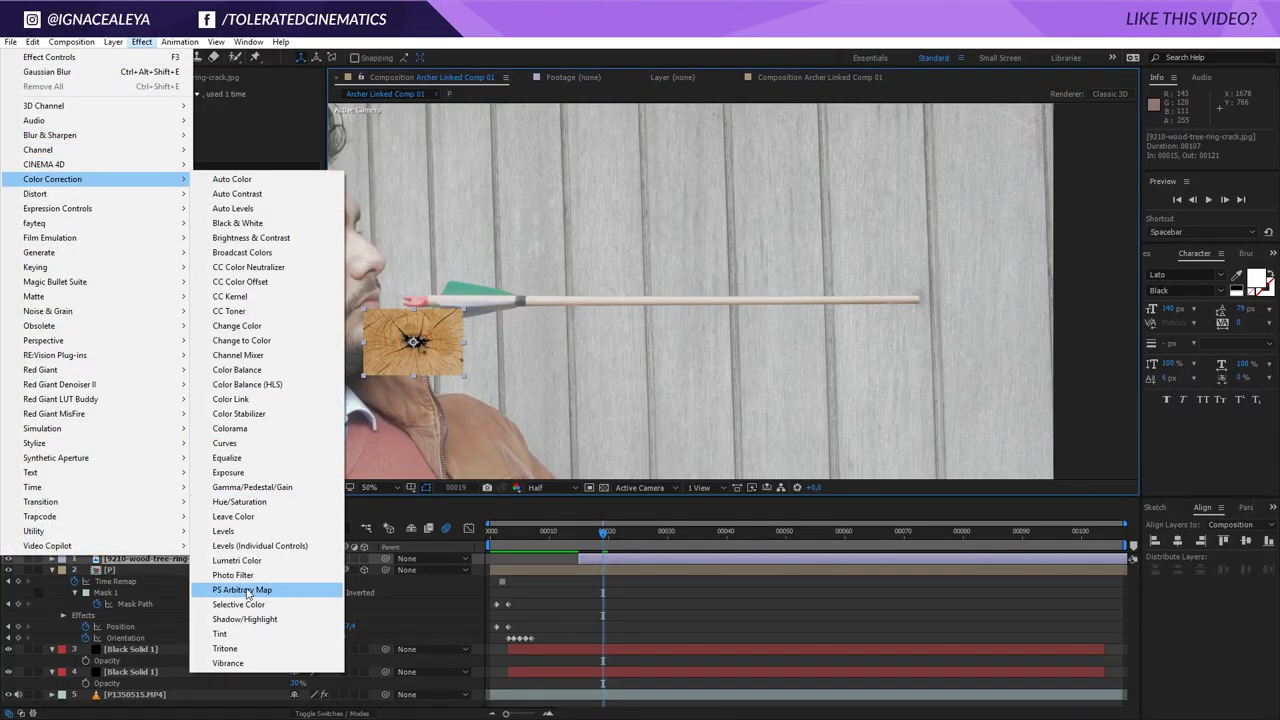
click(240, 635)
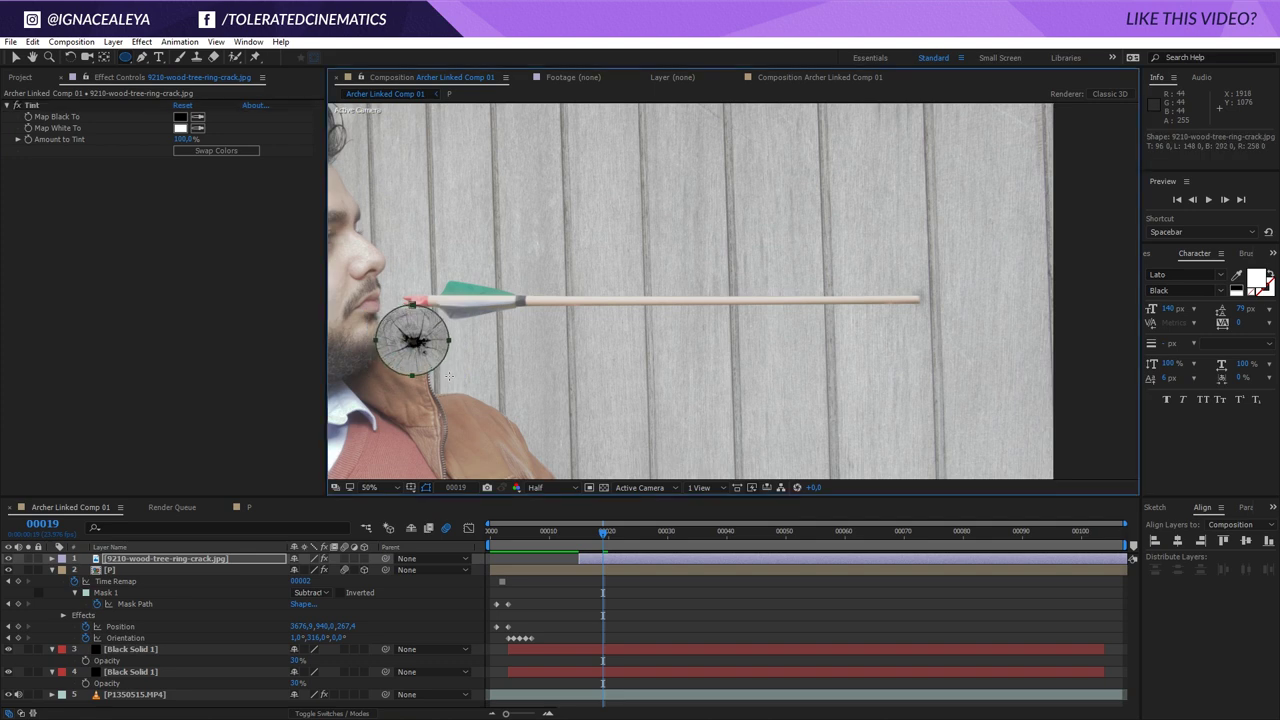
key(f)
drag(305, 581, 338, 577)
Set the crack layer's blend mode to Multiply and move it onto the arrow tip
key(F4)
click(305, 558)
click(352, 276)
click(305, 558)
click(359, 198)
key(v)
drag(514, 348, 932, 313)
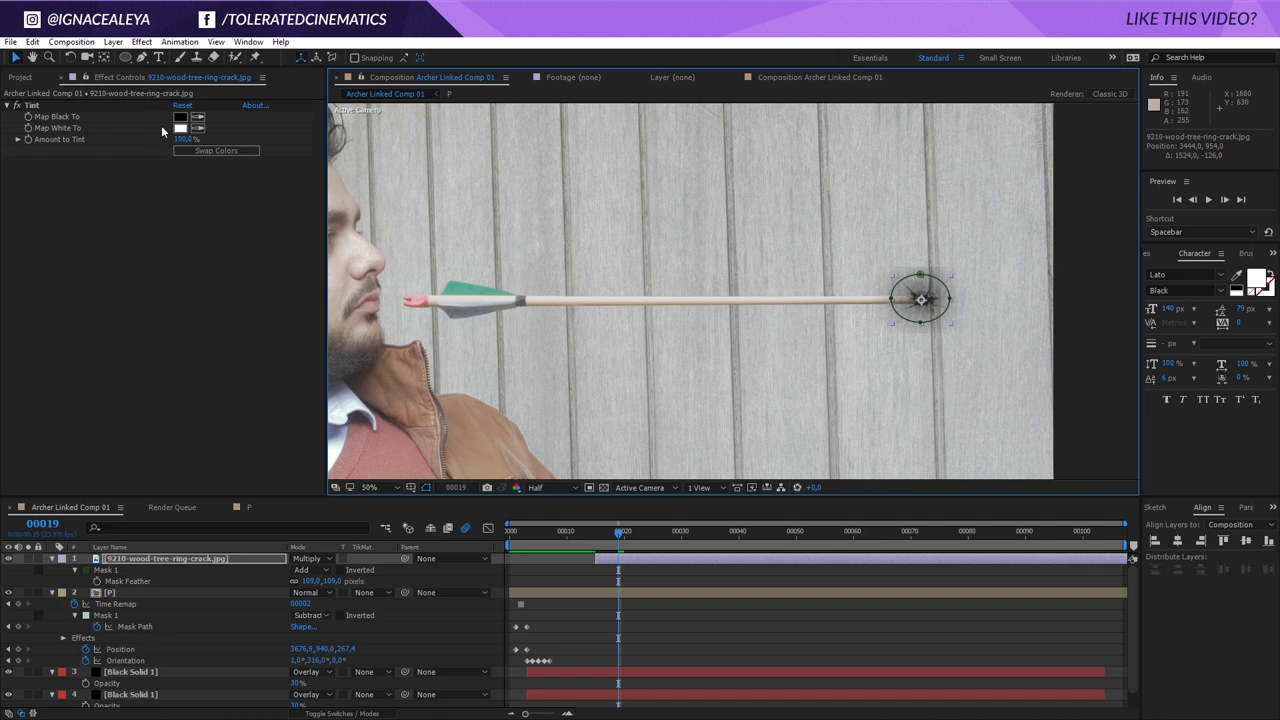
Add Curves to the crack, move it below layer P, and squash it into a narrow ellipse
click(141, 41)
mouse_move(114, 177)
click(257, 441)
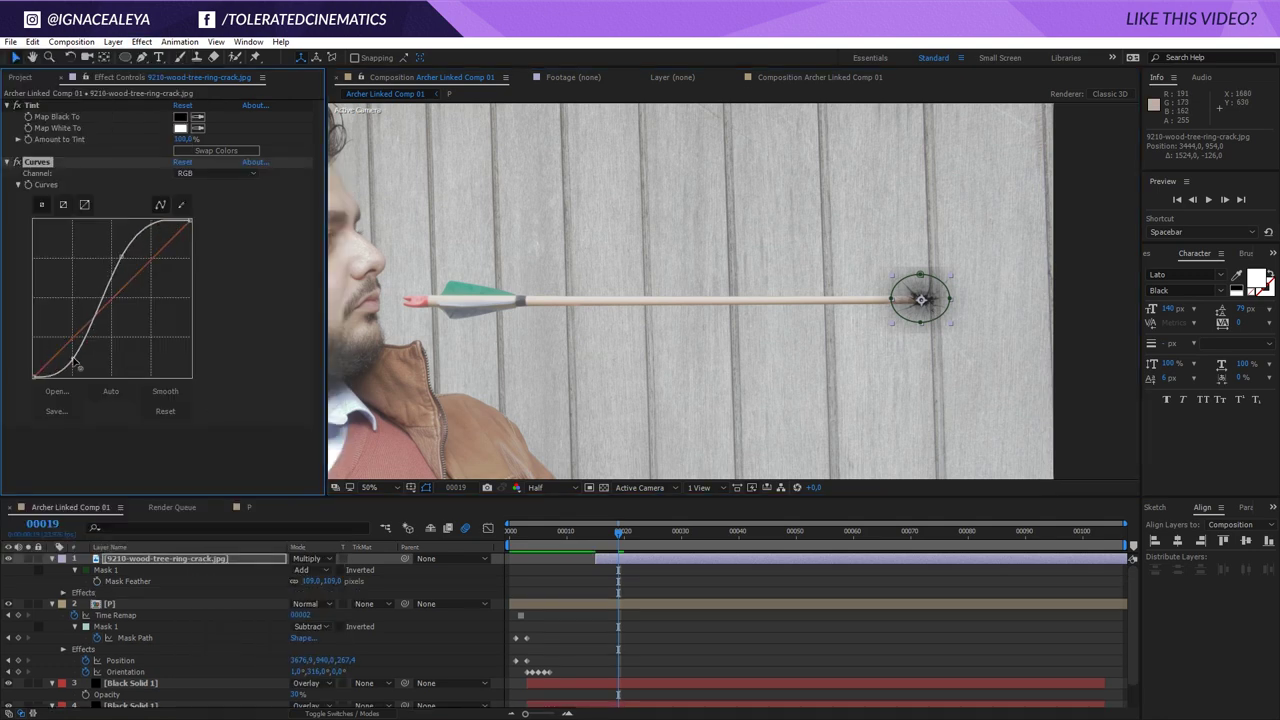
click(202, 562)
key(ctrl+bracketleft)
key(s)
scroll(914, 357, up, 4)
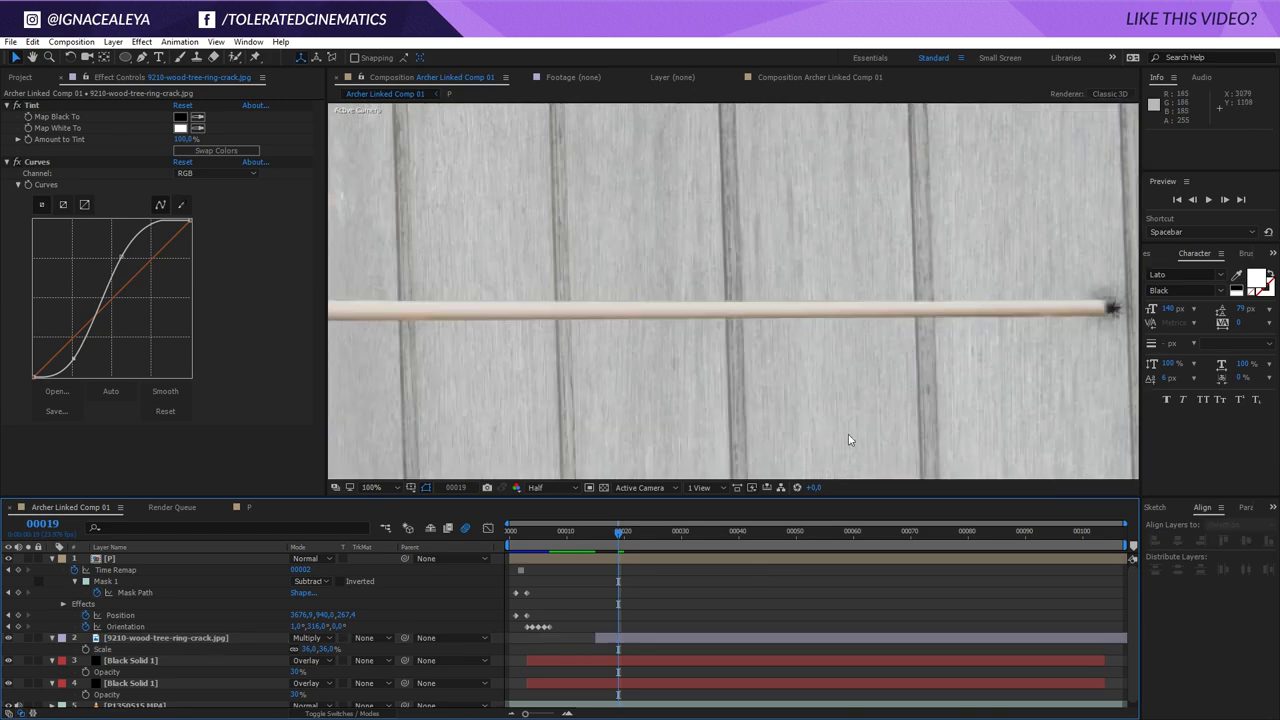
drag(983, 401, 965, 391)
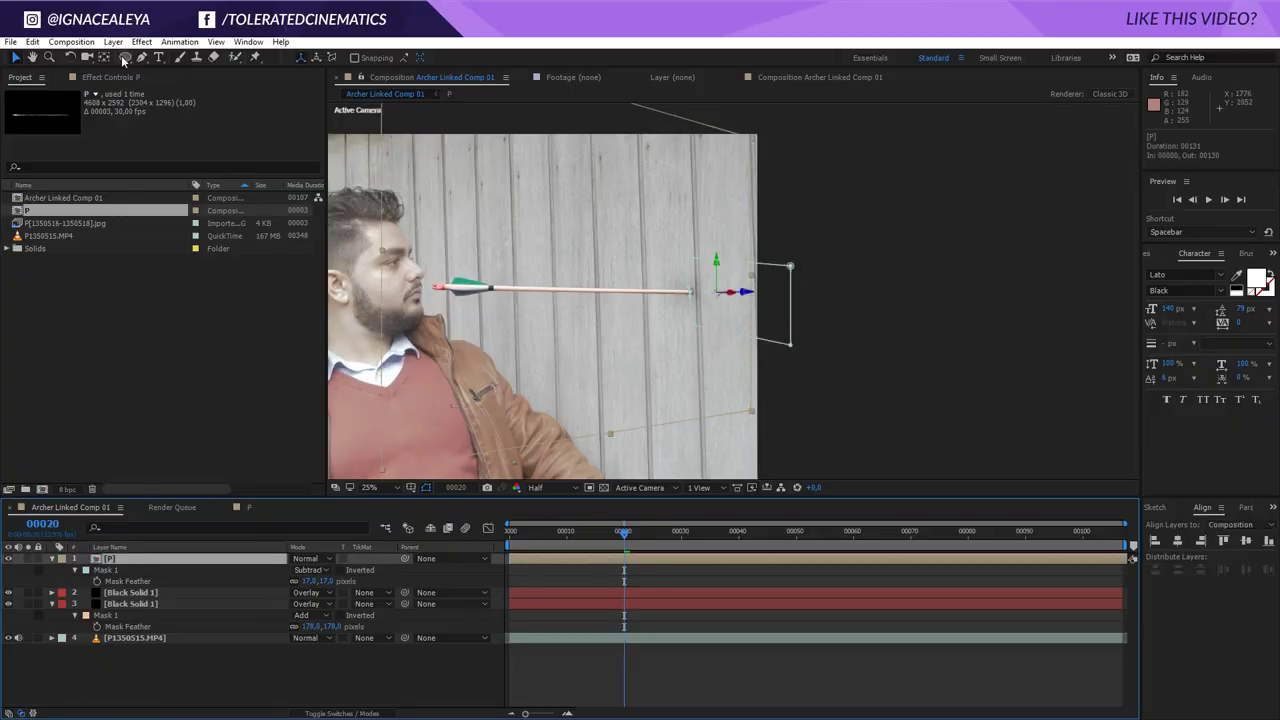
Apply a Curves colour correction effect to arrow layer P
click(141, 41)
mouse_move(100, 214)
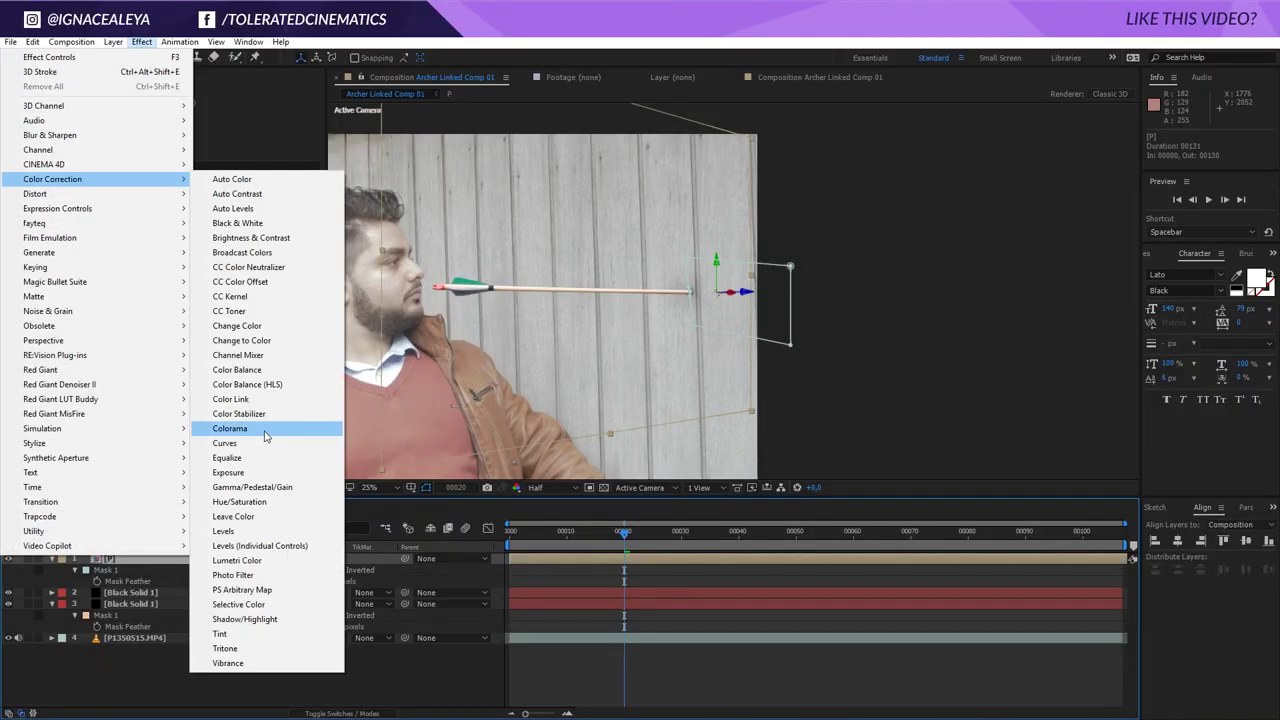
click(250, 446)
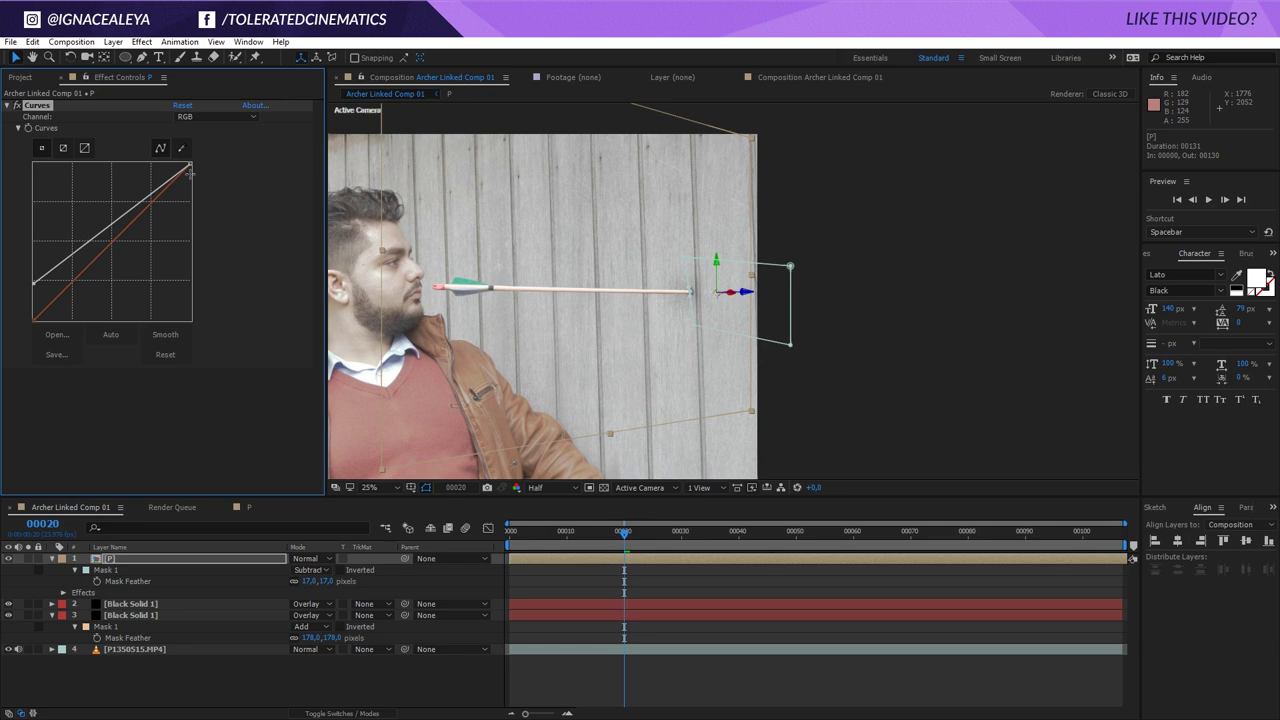